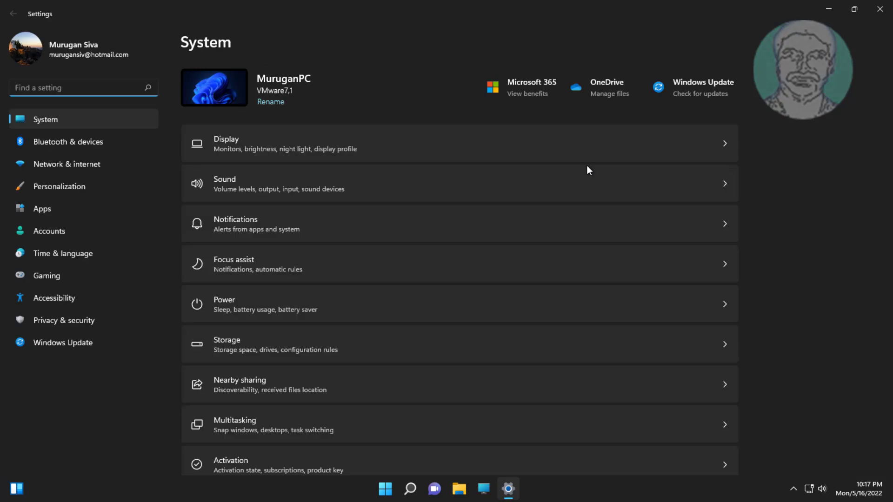
- Scroll down the System settings page and open Troubleshoot
{"action": "scroll", "coordinate": [351, 410], "scroll_direction": "down", "scroll_amount": 5}
{"action": "left_click", "coordinate": [274, 257]}
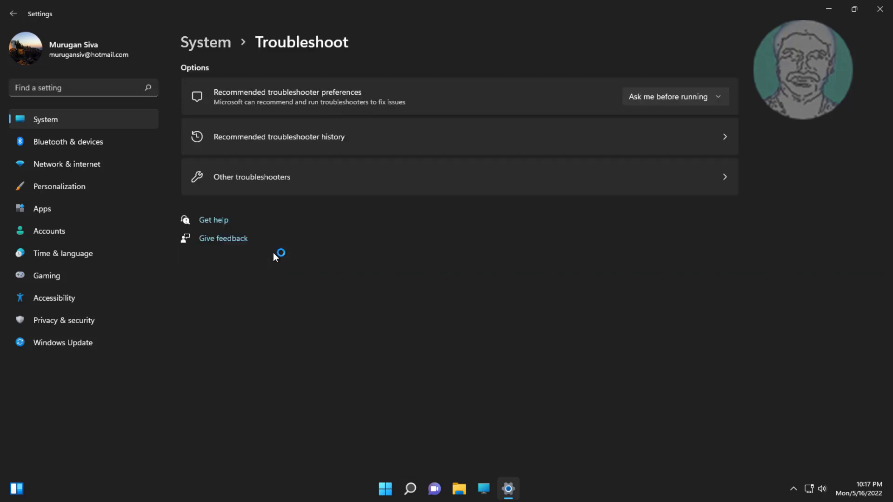
- Run the Windows Update troubleshooter from Other troubleshooters and close its finished report
{"action": "left_click", "coordinate": [285, 178]}
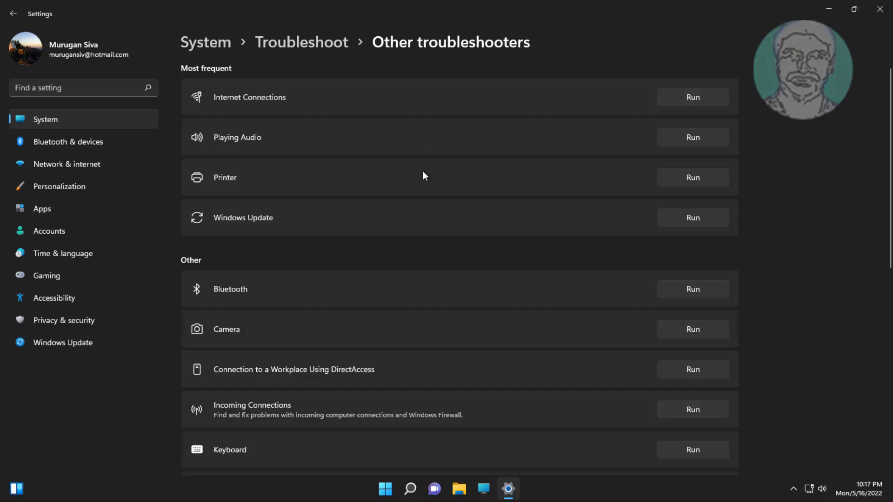
{"action": "left_click", "coordinate": [682, 224]}
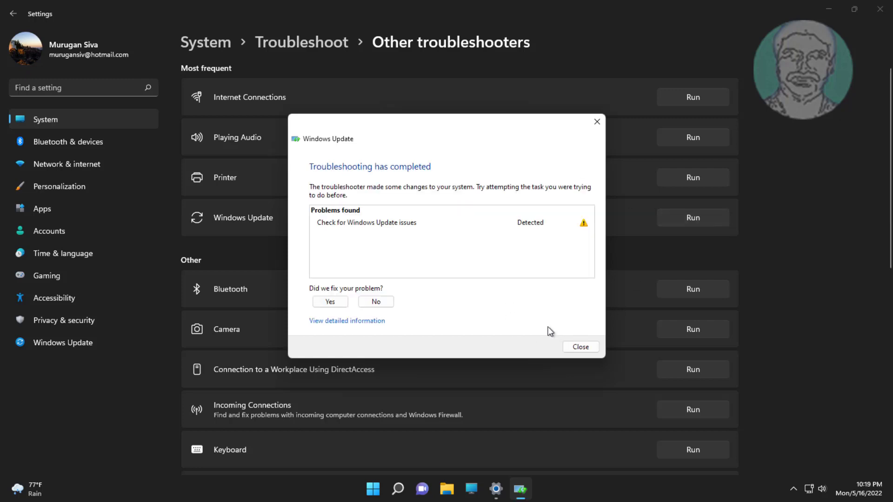
{"action": "left_click", "coordinate": [578, 347]}
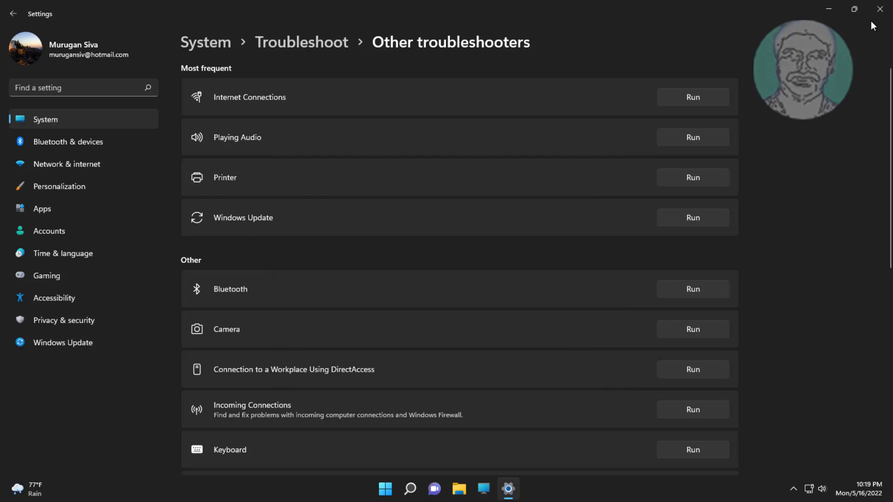
- Close Settings and launch the Services console by searching 'services'
{"action": "left_click", "coordinate": [879, 9]}
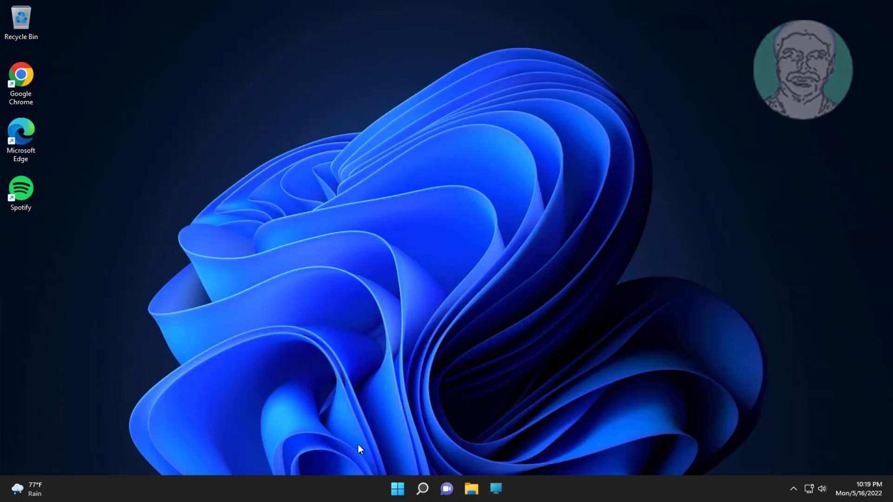
{"action": "left_click", "coordinate": [422, 488]}
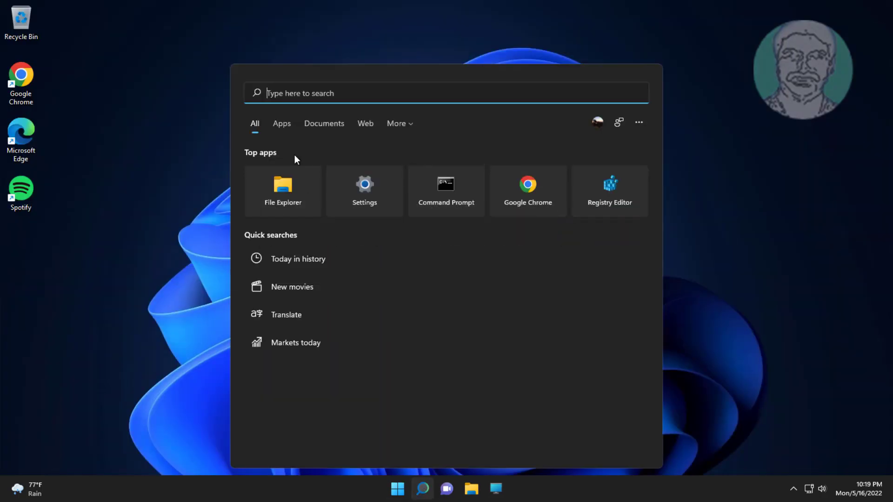
{"action": "type", "text": "serv"}
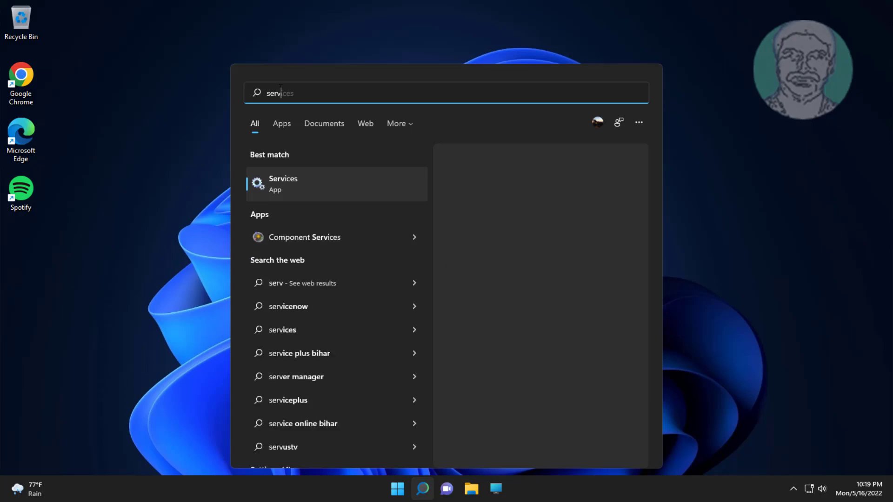
{"action": "type", "text": "ices"}
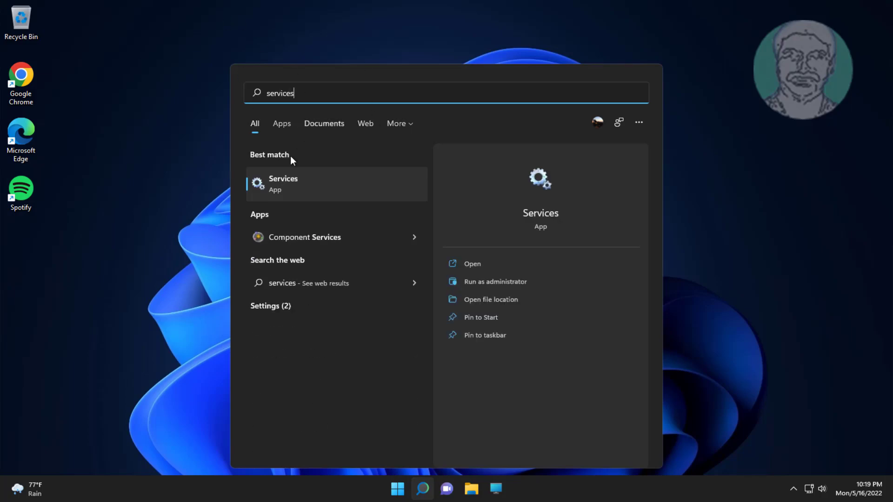
{"action": "left_click", "coordinate": [289, 182]}
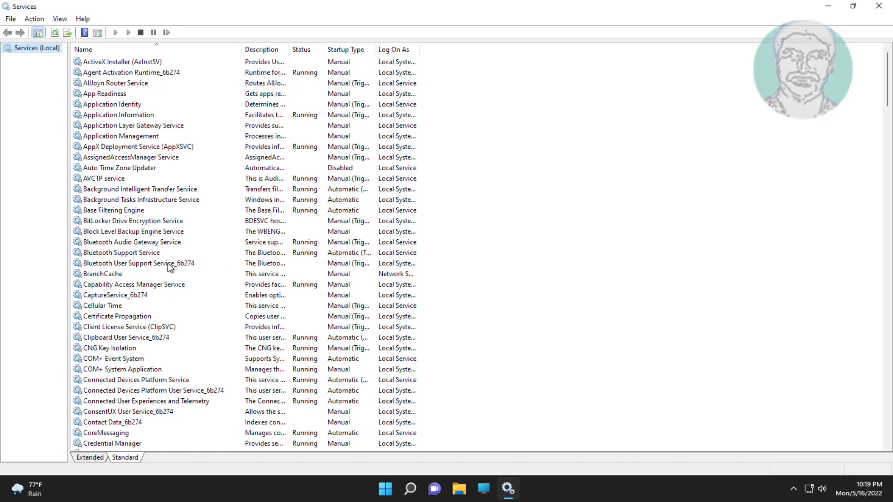
- Confirm the Windows Update service's startup type is Automatic and close its properties
{"action": "left_click", "coordinate": [134, 253]}
{"action": "key", "text": "w"}
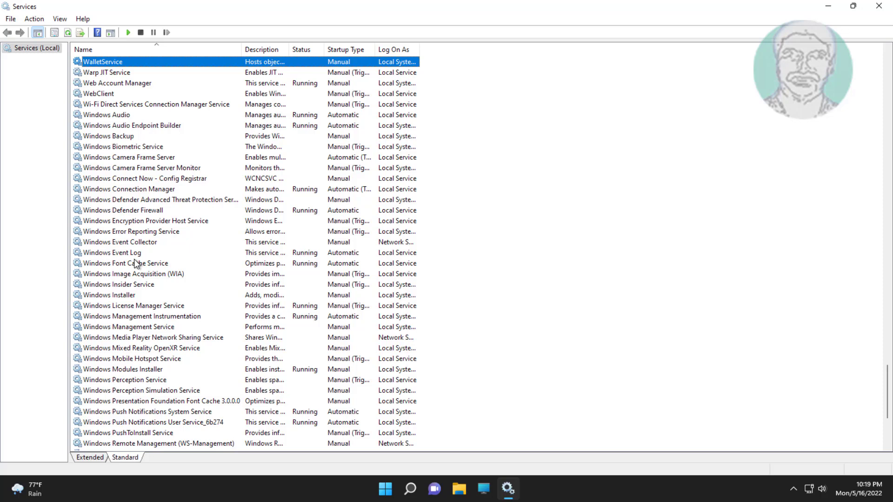
{"action": "scroll", "coordinate": [134, 262], "scroll_direction": "down", "scroll_amount": 4}
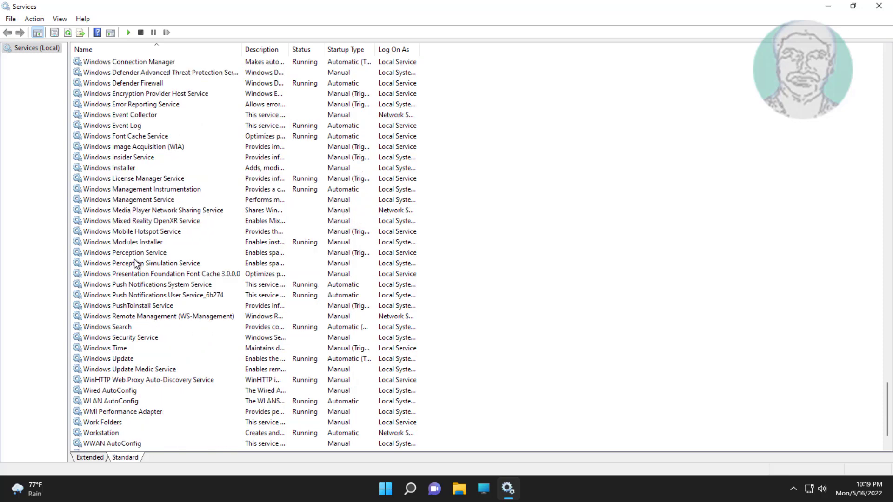
{"action": "left_click", "coordinate": [123, 358]}
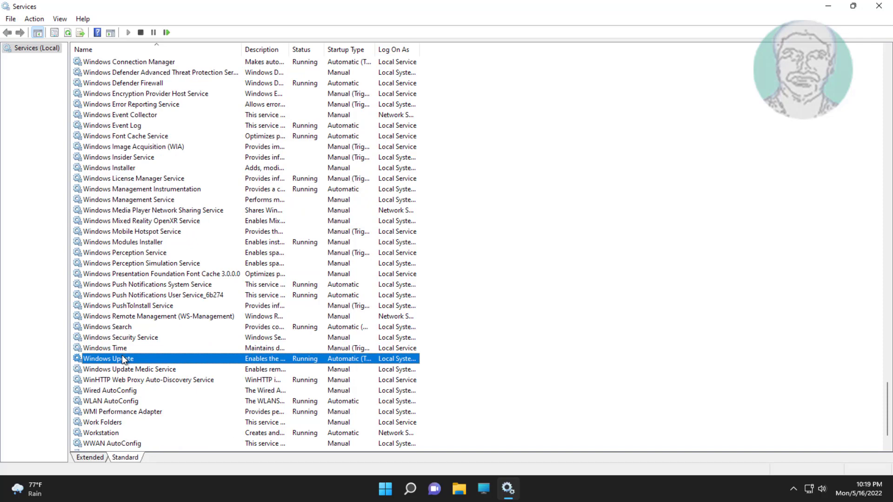
{"action": "double_click", "coordinate": [124, 359]}
{"action": "left_click", "coordinate": [444, 232]}
{"action": "left_click", "coordinate": [410, 248]}
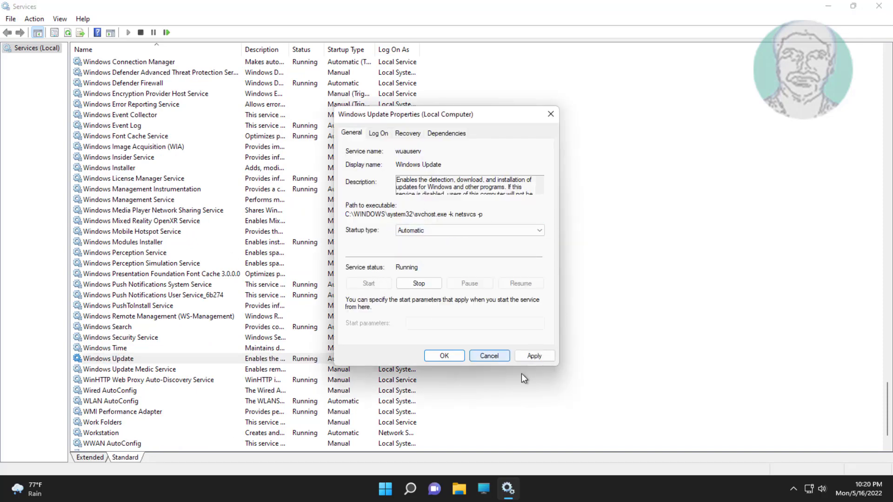
{"action": "left_click", "coordinate": [444, 357]}
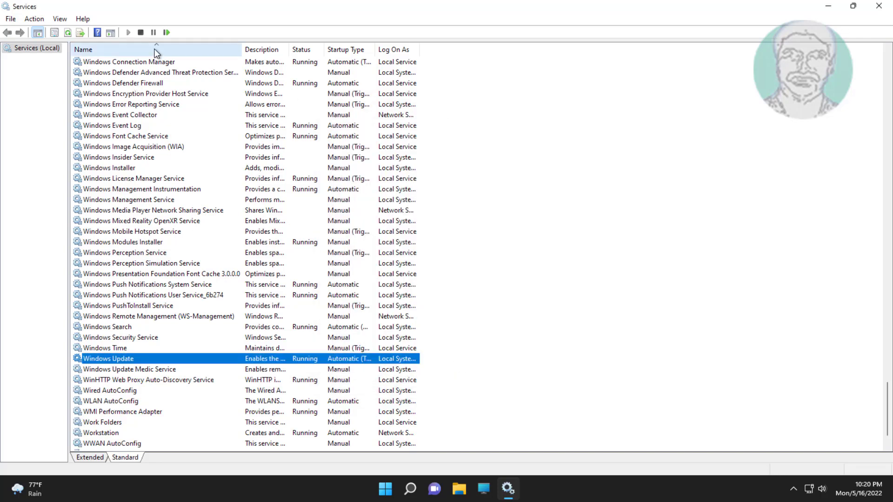
- Restart the Windows Update service and jump to the B entries in the list
{"action": "left_click", "coordinate": [166, 32]}
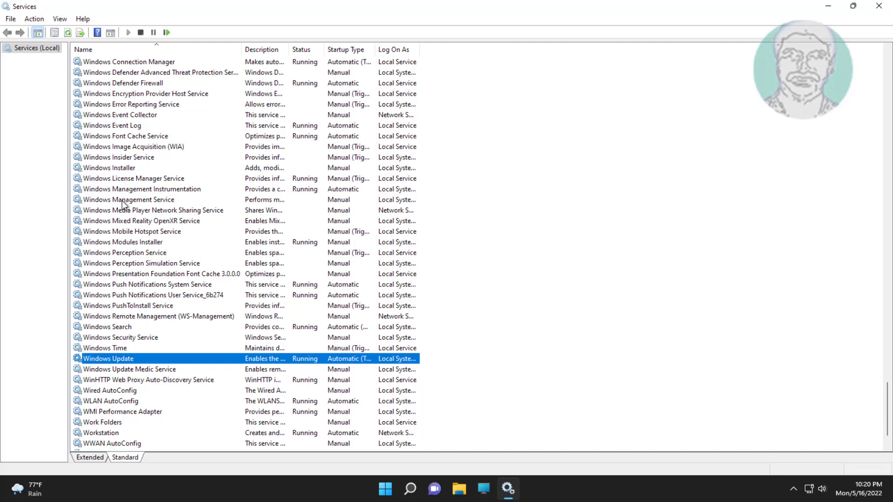
{"action": "scroll", "coordinate": [122, 203], "scroll_direction": "up", "scroll_amount": 8}
{"action": "left_click", "coordinate": [111, 115]}
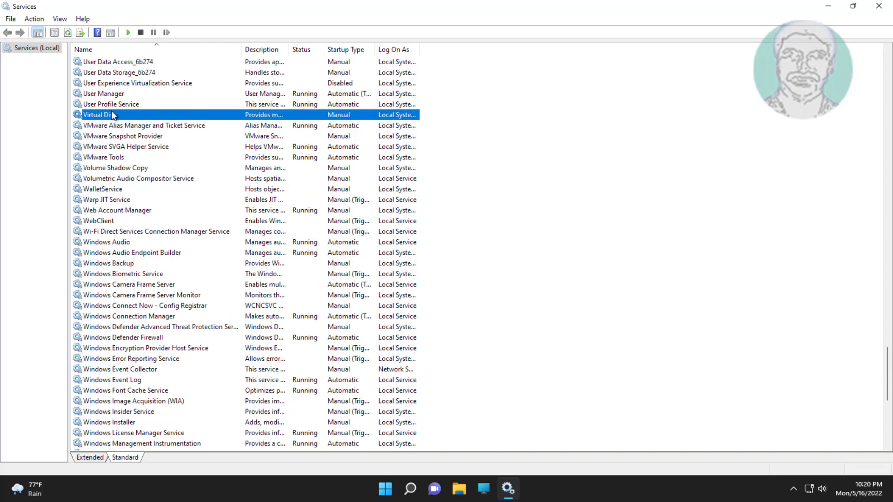
{"action": "key", "text": "b"}
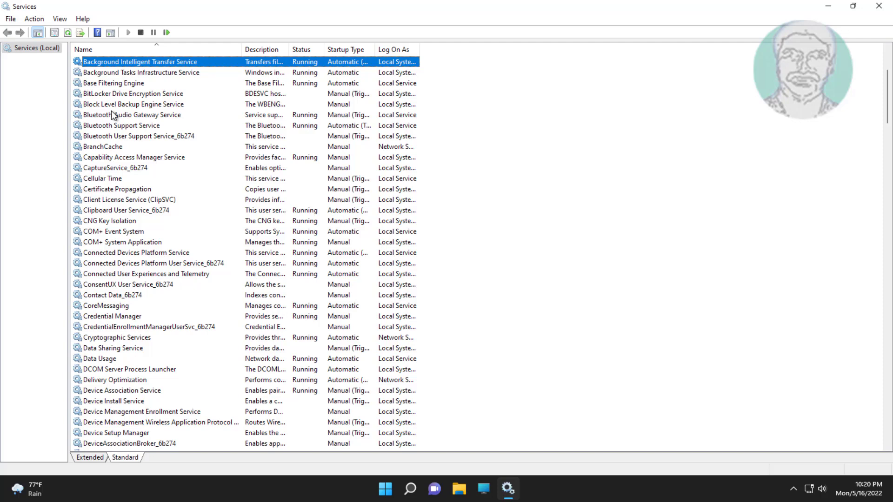
- Set Background Intelligent Transfer Service startup to Automatic, restart it, and close Services
{"action": "double_click", "coordinate": [174, 62]}
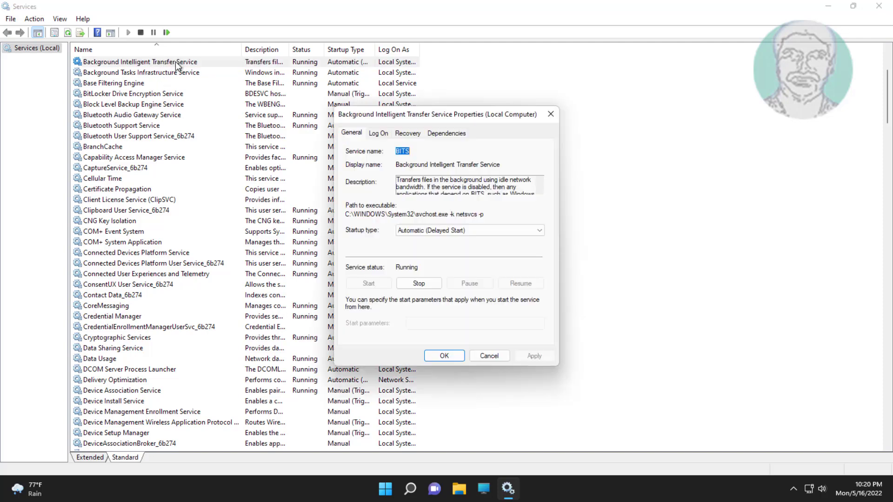
{"action": "left_click", "coordinate": [429, 235]}
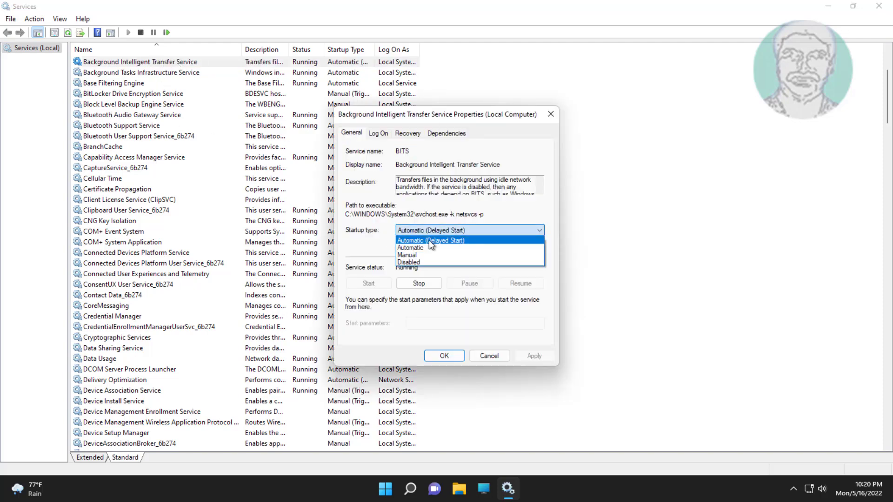
{"action": "left_click", "coordinate": [429, 240]}
{"action": "left_click", "coordinate": [438, 231]}
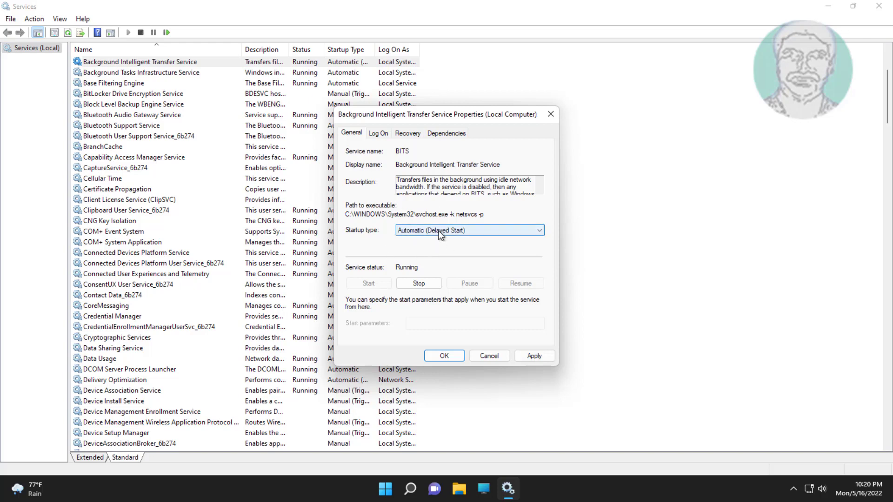
{"action": "left_click", "coordinate": [396, 247]}
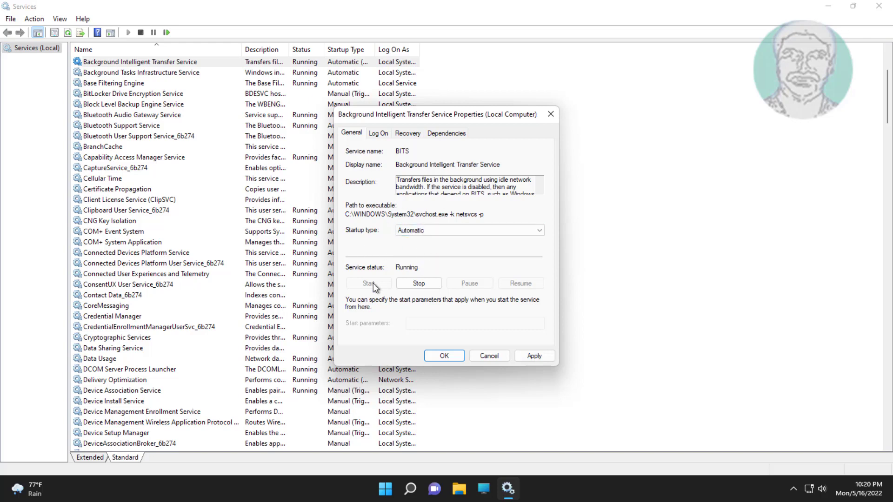
{"action": "left_click", "coordinate": [534, 356]}
{"action": "left_click", "coordinate": [446, 356]}
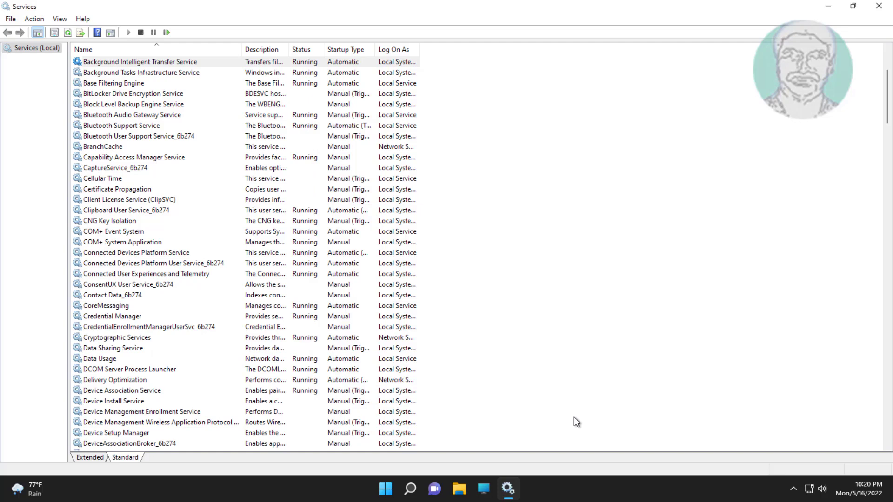
{"action": "left_click", "coordinate": [167, 32]}
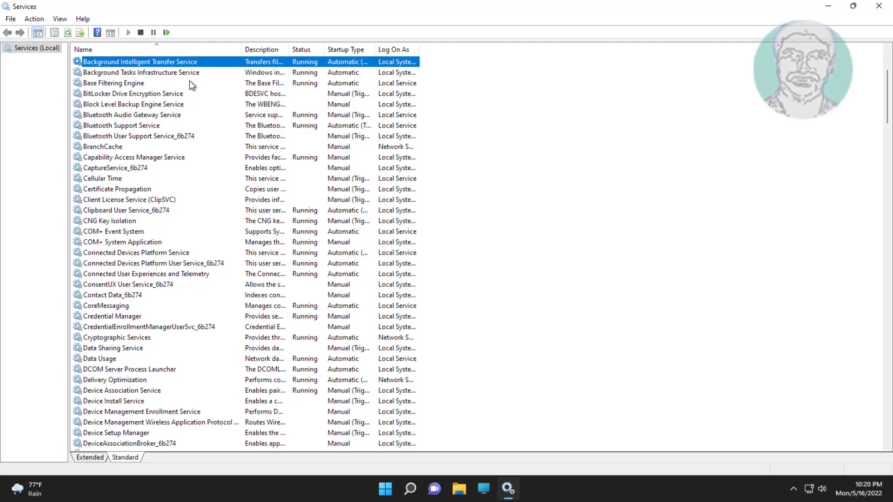
{"action": "left_click", "coordinate": [873, 10]}
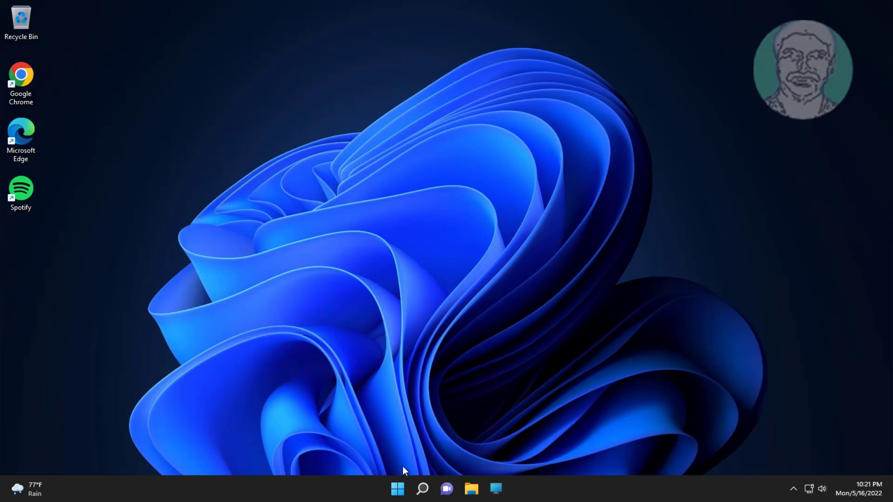
- Launch Command Prompt as administrator from a 'cmd' search and approve the UAC prompt
{"action": "left_click", "coordinate": [422, 488]}
{"action": "type", "text": "cmd"}
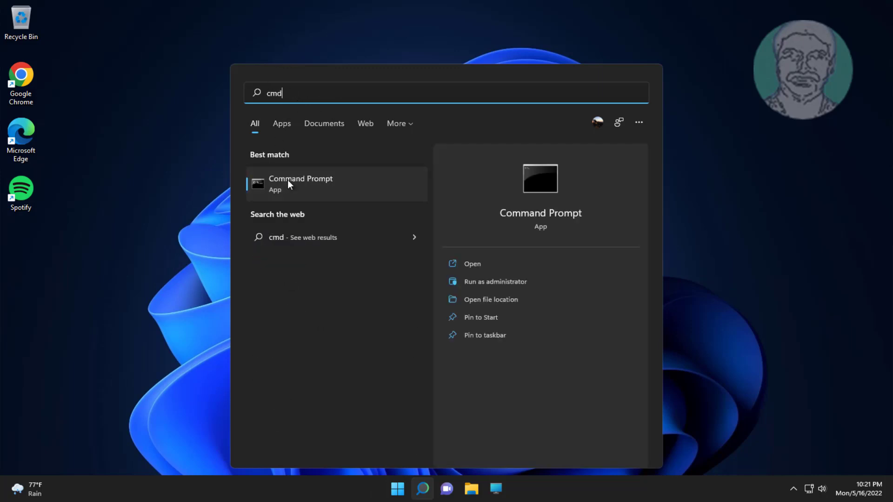
{"action": "right_click", "coordinate": [314, 194]}
{"action": "key", "text": "Escape"}
{"action": "key", "text": "ctrl+shift+Return"}
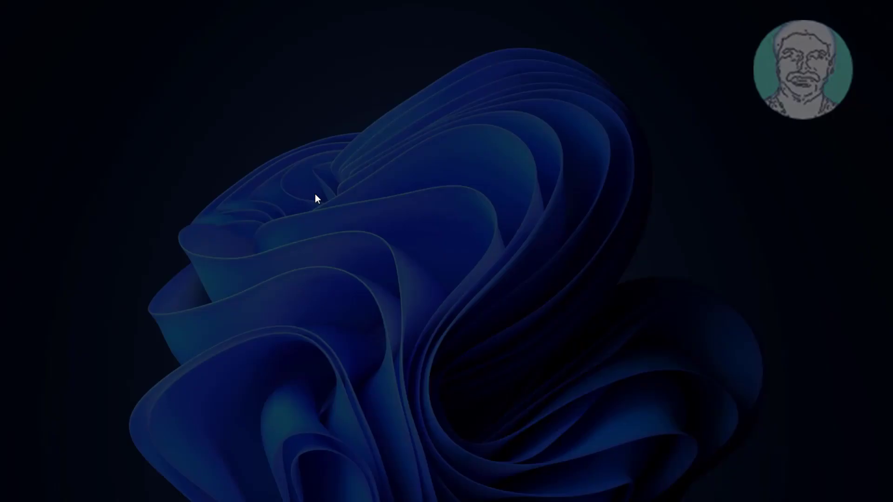
{"action": "left_click", "coordinate": [371, 330]}
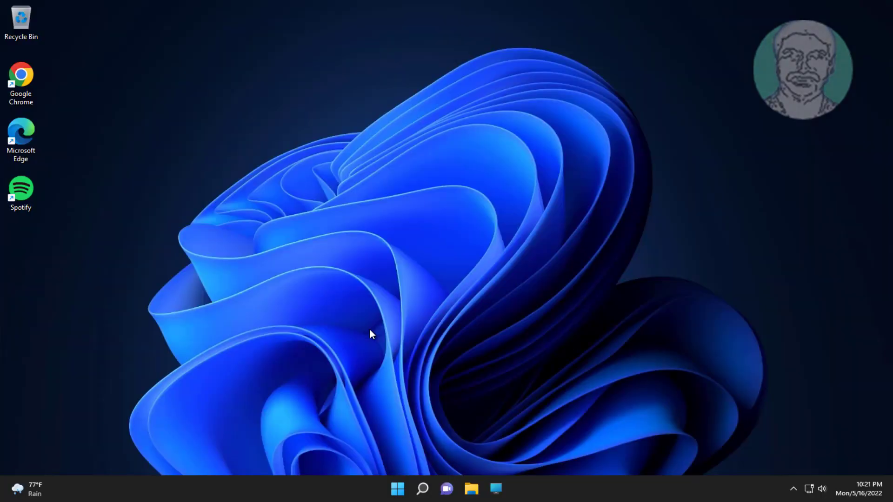
- Stop the wuauserv, cryptsvc, bits and msiserver services with net stop
{"action": "type", "text": "nets"}
{"action": "key", "text": "BackSpace"}
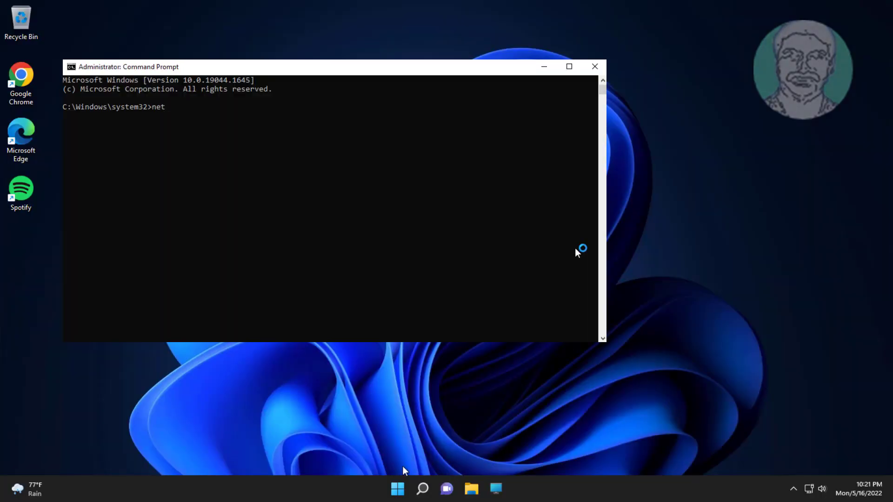
{"action": "type", "text": "stop wuauserv"}
{"action": "key", "text": "Return"}
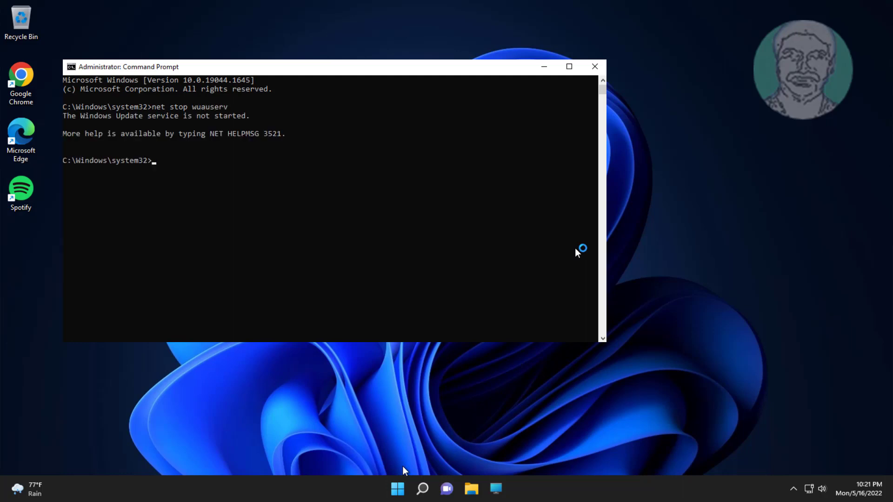
{"action": "type", "text": "net stop cryptsvc"}
{"action": "key", "text": "Return"}
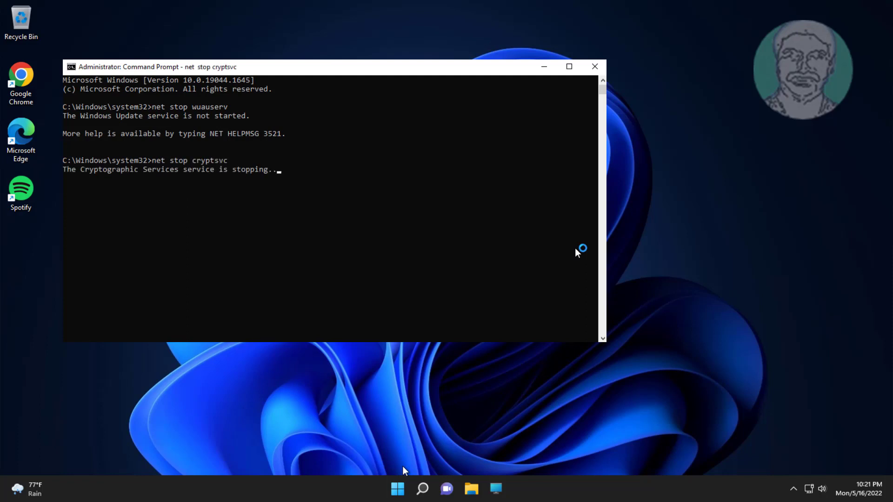
{"action": "type", "text": "net "}
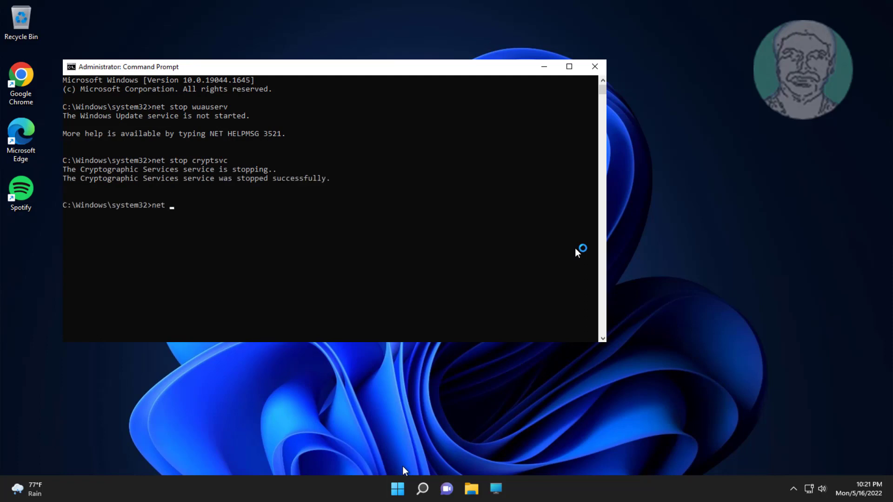
{"action": "type", "text": "stop bits"}
{"action": "key", "text": "Return"}
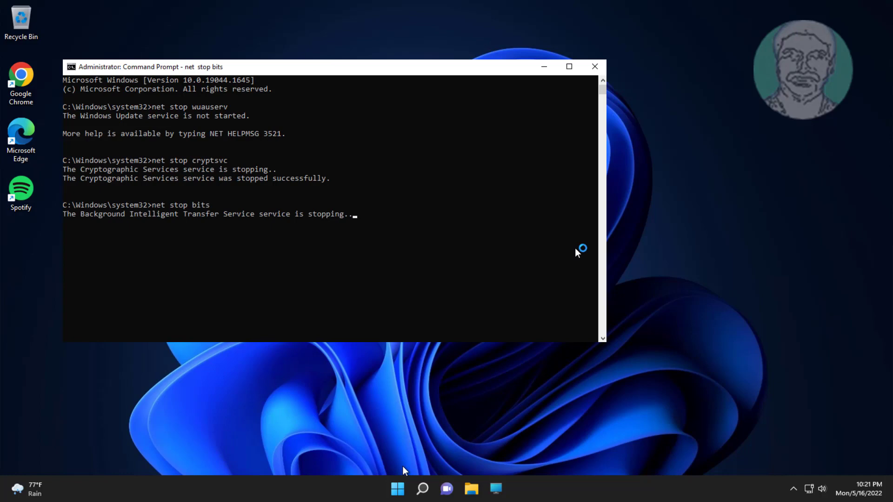
{"action": "type", "text": "net s"}
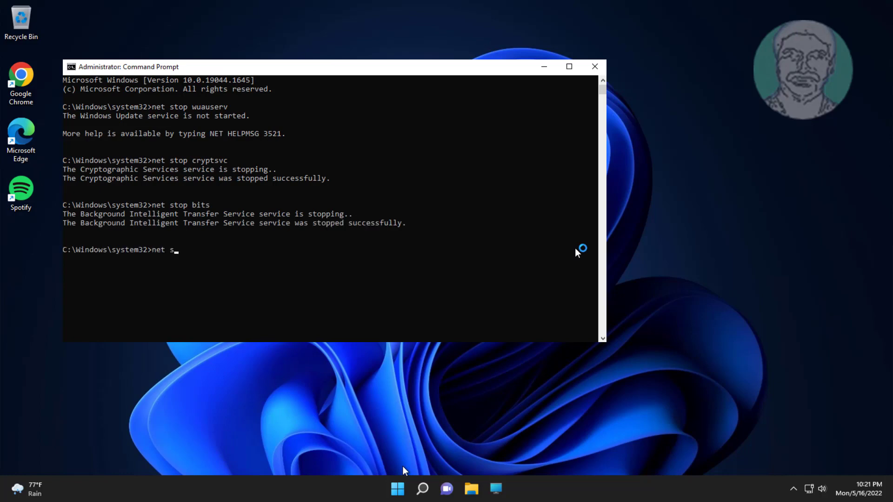
{"action": "type", "text": "top msiserver"}
{"action": "key", "text": "Return"}
- Rename SoftwareDistribution to softwaredistribution.old and catroot2 to catroot2.old
{"action": "type", "text": "ne"}
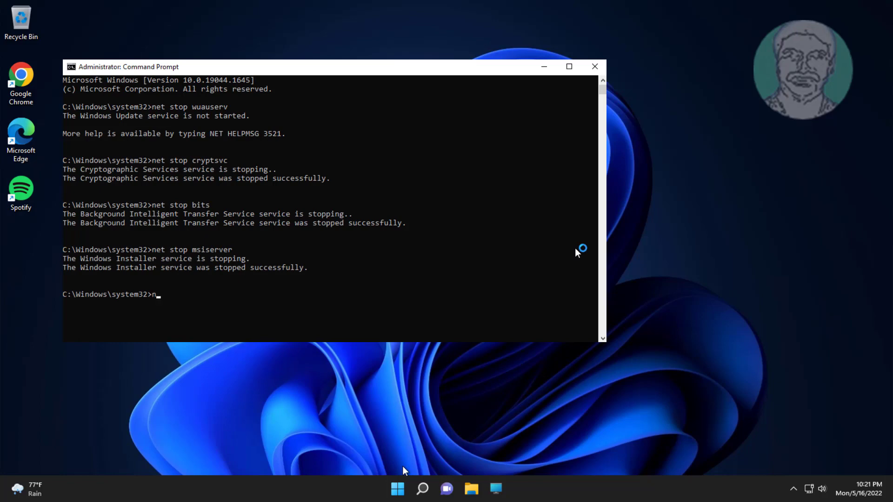
{"action": "key", "text": "BackSpace"}
{"action": "key", "text": "BackSpace"}
{"action": "type", "text": "re"}
{"action": "type", "text": "n c:\\windows"}
{"action": "type", "text": "n c:\\windows\\softwa"}
{"action": "type", "text": "redistrib"}
{"action": "type", "text": "ution softw"}
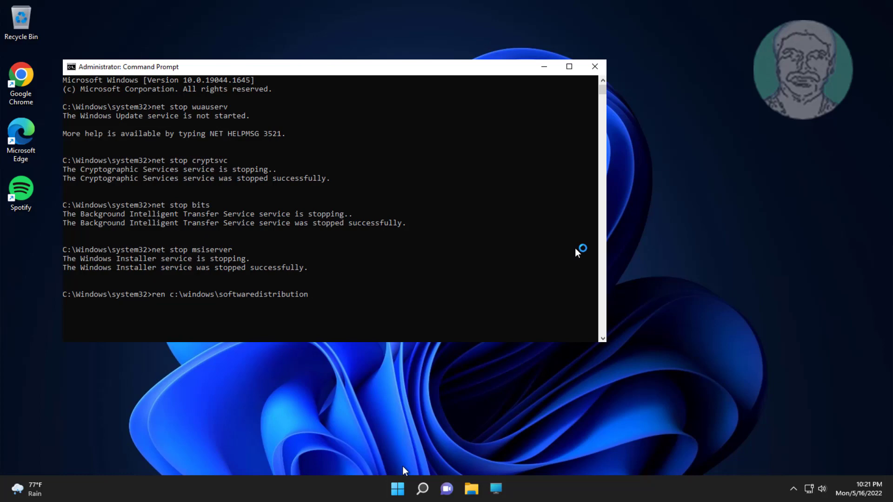
{"action": "type", "text": "aredistribution.old"}
{"action": "key", "text": "Return"}
{"action": "type", "text": "re"}
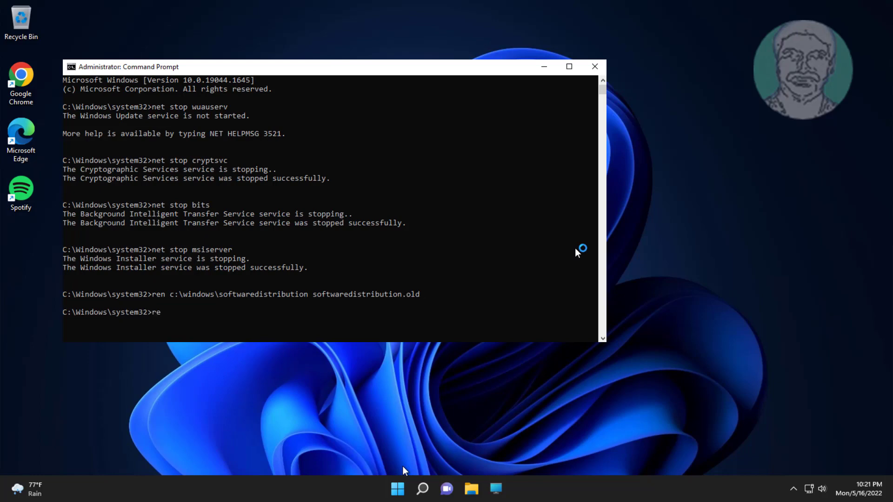
{"action": "type", "text": "n c:\\windows"}
{"action": "type", "text": "\\"}
{"action": "type", "text": "syste"}
{"action": "type", "text": "m32"}
{"action": "type", "text": "m32\\catroot"}
{"action": "type", "text": "2 catroot"}
{"action": "type", "text": "2.old"}
{"action": "key", "text": "Return"}
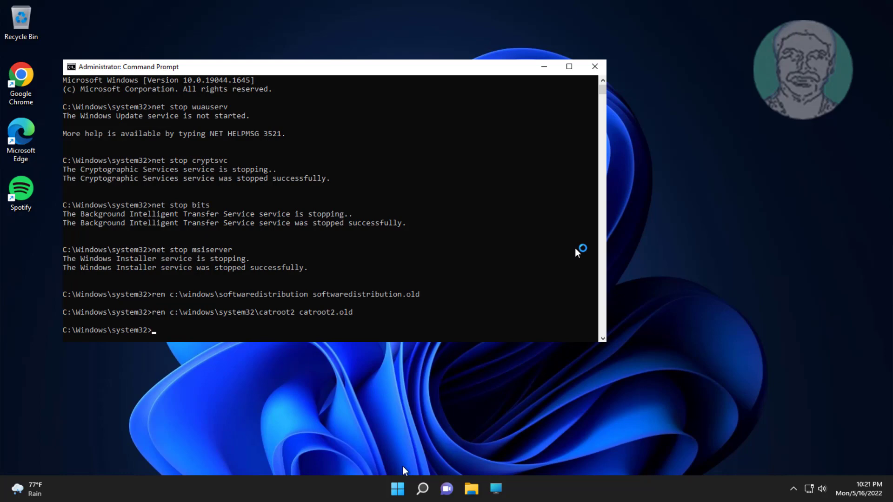
{"action": "type", "text": "net start wuauserv"}
- Start wuauserv, bits, cryptsvc and msiserver again with net start, then close Command Prompt
{"action": "key", "text": "Return"}
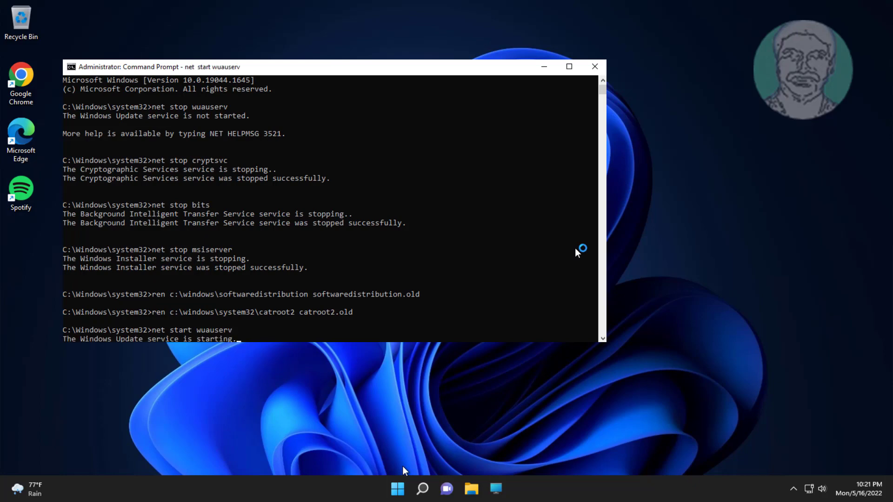
{"action": "type", "text": "net"}
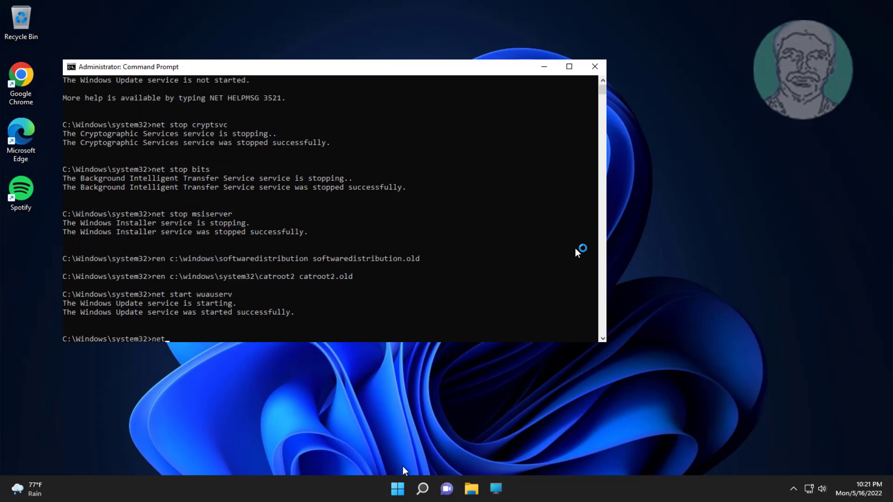
{"action": "type", "text": " start bits"}
{"action": "key", "text": "Return"}
{"action": "type", "text": "net stop"}
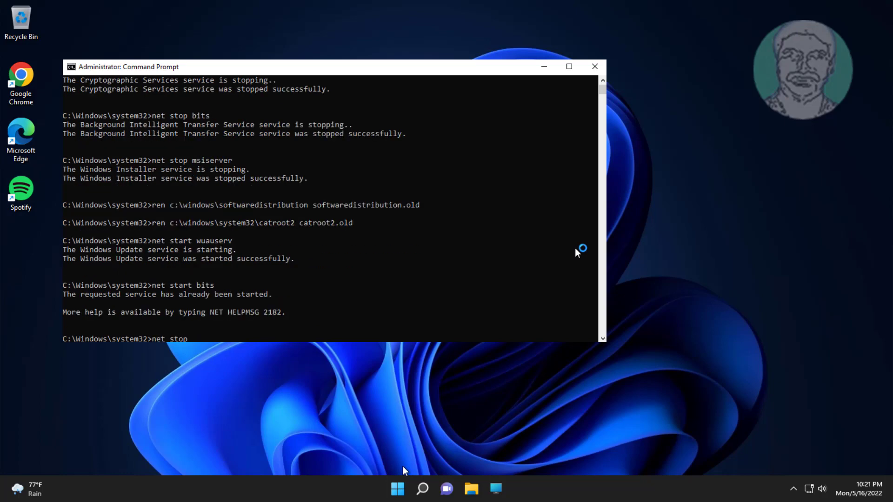
{"action": "key", "text": "BackSpace"}
{"action": "key", "text": "BackSpace"}
{"action": "type", "text": "art cryptsvc"}
{"action": "key", "text": "Return"}
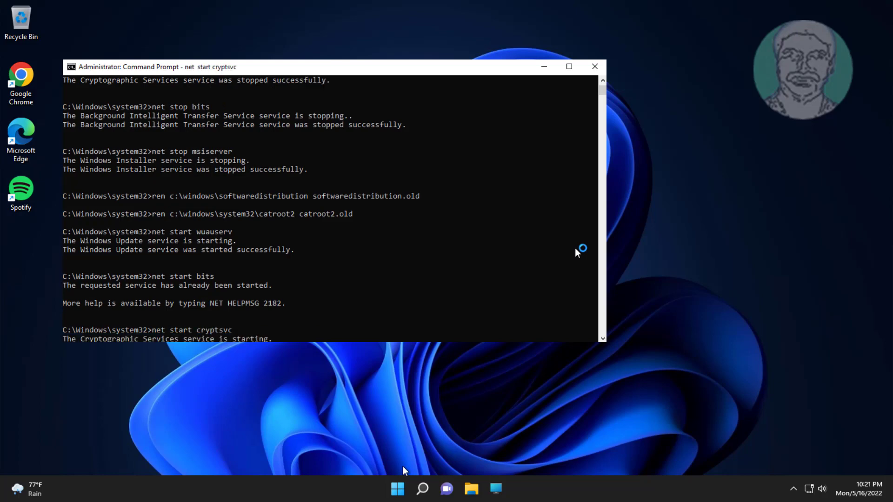
{"action": "type", "text": "net start mss"}
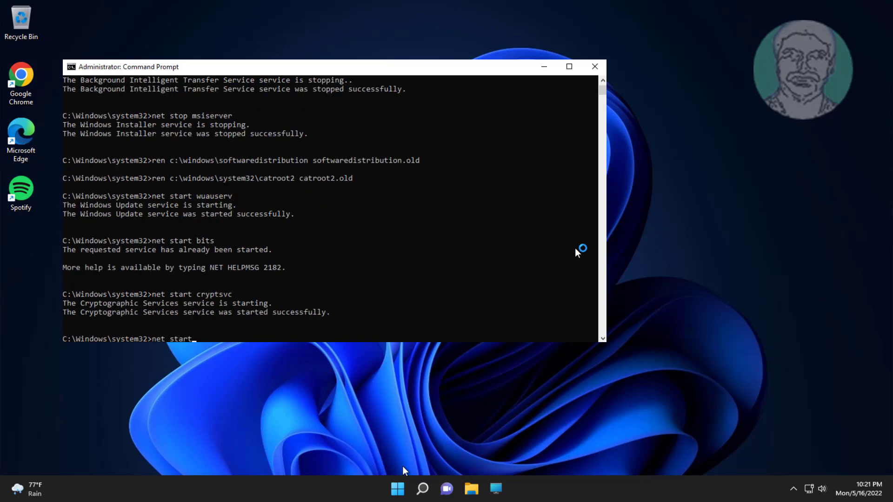
{"action": "key", "text": "BackSpace"}
{"action": "type", "text": "iserver"}
{"action": "key", "text": "Return"}
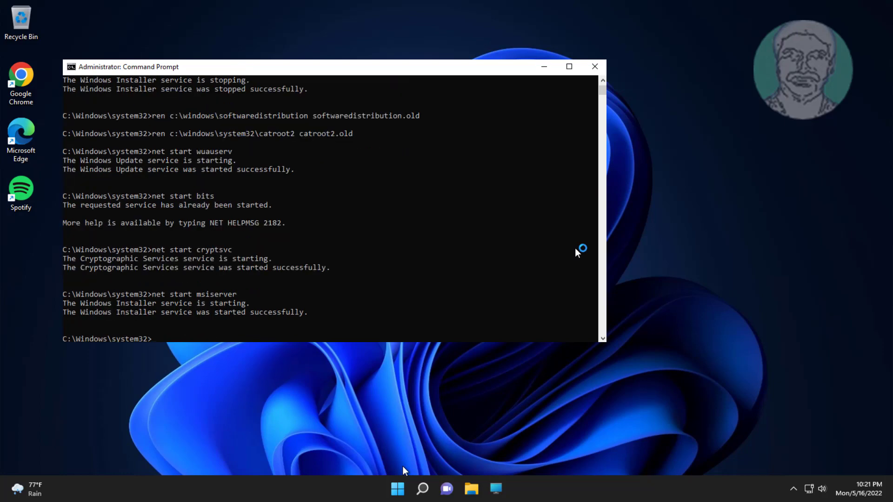
{"action": "key", "text": "alt+F4"}
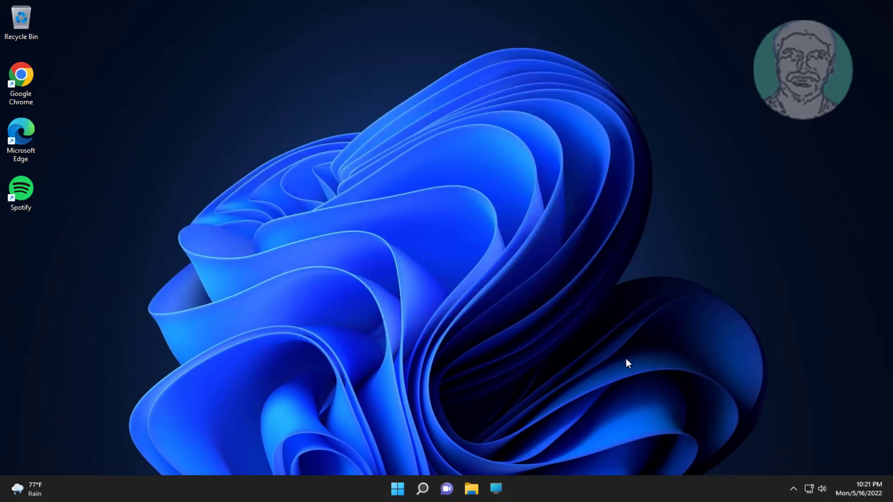
- Restart the computer from the Start menu power options
{"action": "left_click", "coordinate": [402, 484]}
{"action": "left_click", "coordinate": [591, 451]}
{"action": "left_click", "coordinate": [595, 431]}
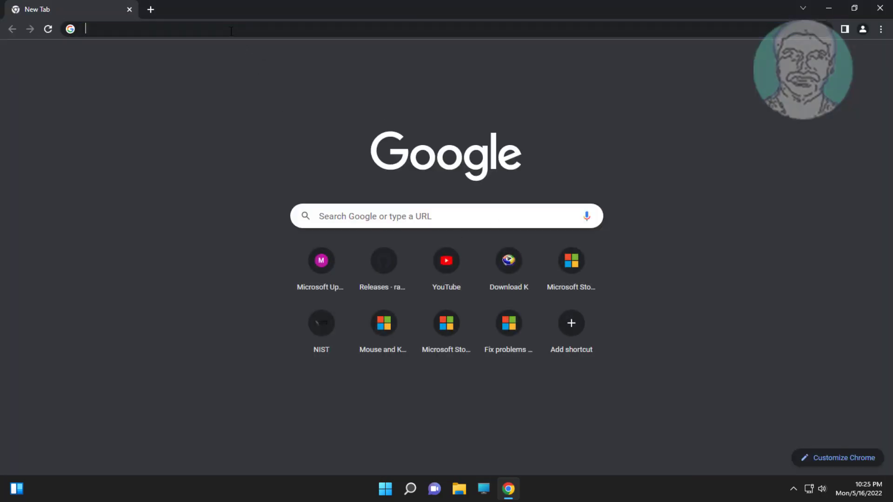
- Search the web for 'windows 11 download' and open Microsoft's Download Windows 11 page
{"action": "left_click", "coordinate": [231, 31]}
{"action": "type", "text": "windows 11 download"}
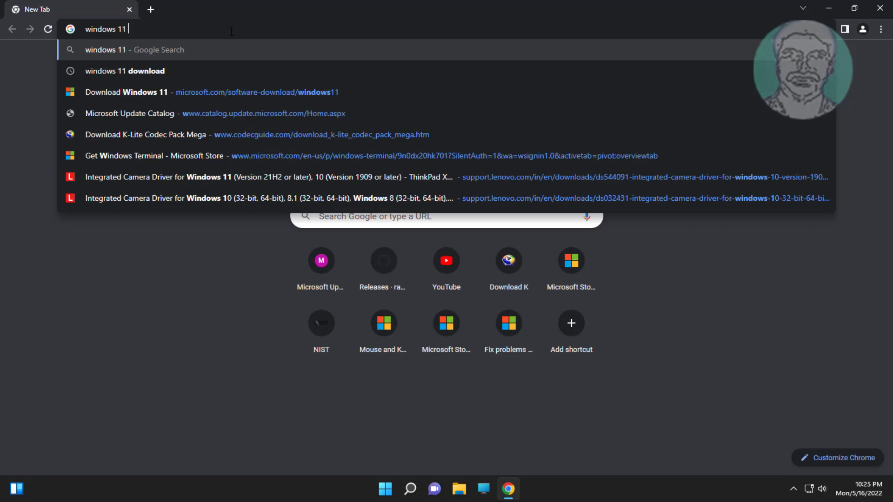
{"action": "key", "text": "Return"}
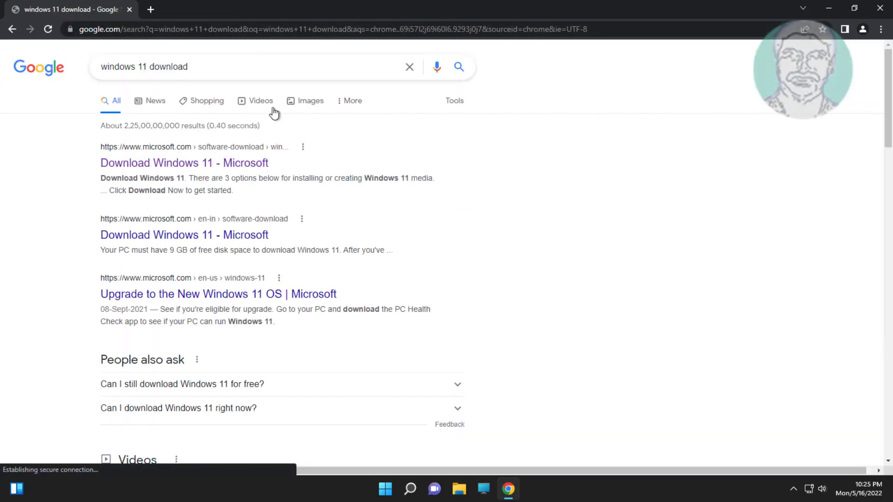
{"action": "left_click", "coordinate": [207, 168]}
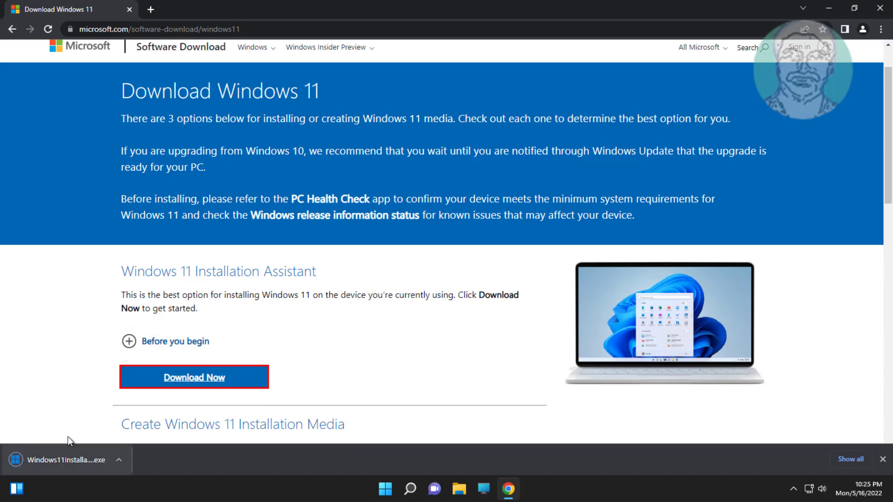
- Run the downloaded Windows 11 Installation Assistant, approve elevation, and minimize Chrome
{"action": "left_click", "coordinate": [84, 459]}
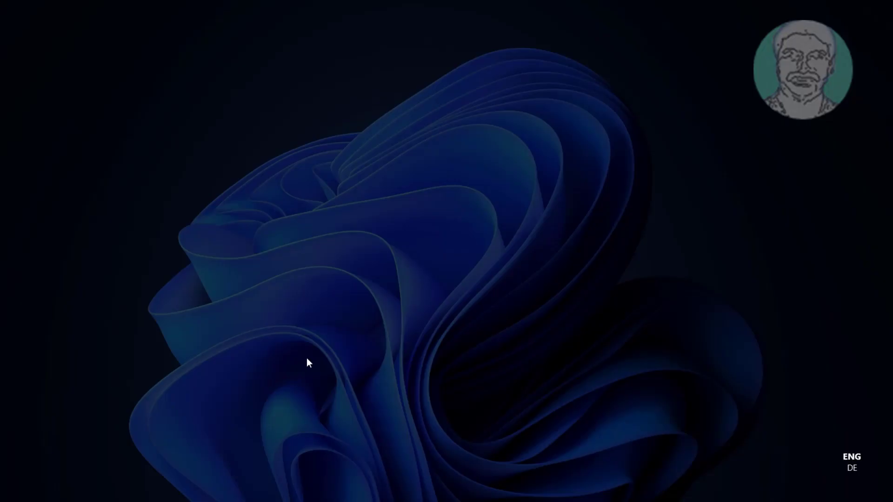
{"action": "left_click", "coordinate": [395, 339]}
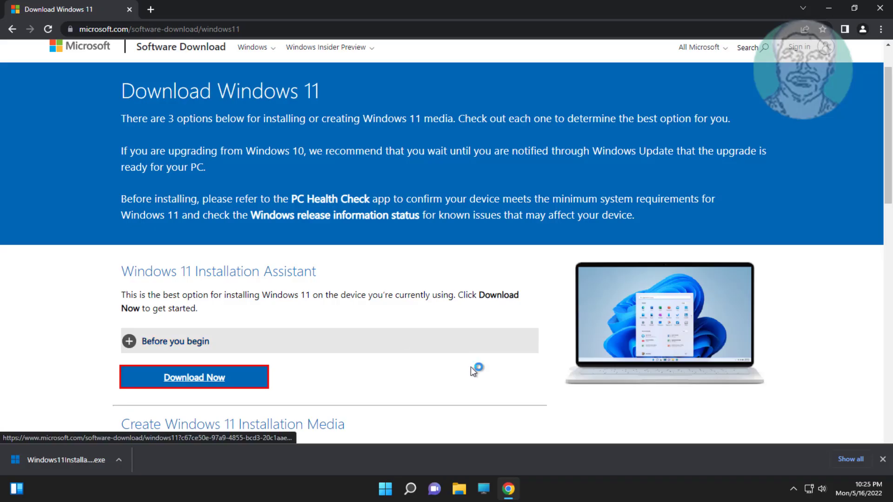
{"action": "left_click", "coordinate": [828, 8]}
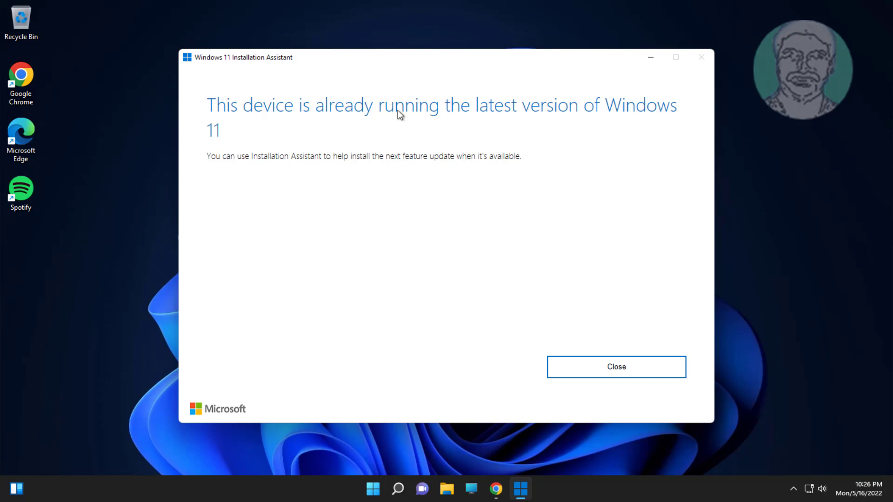
- Dismiss the Installation Assistant using its Close button
{"action": "left_click", "coordinate": [627, 373]}
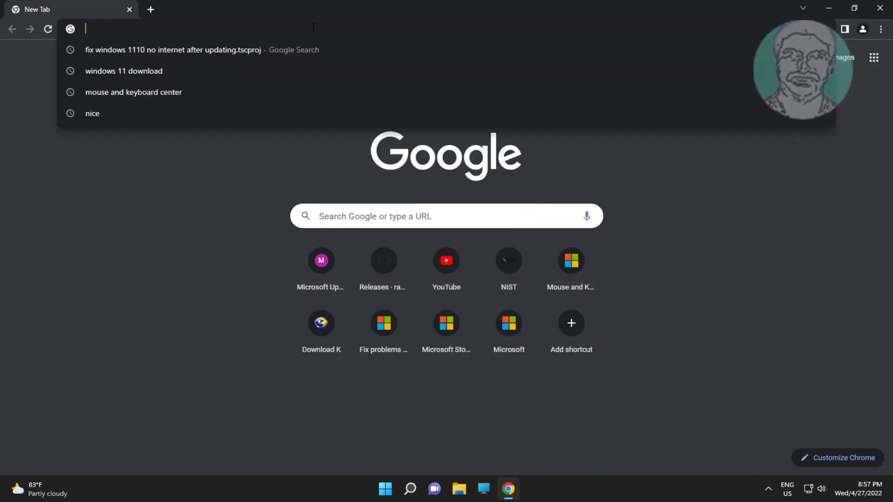
- Search 'windows 11 download' and open Microsoft's Download Windows 11 page
{"action": "type", "text": "windows 1"}
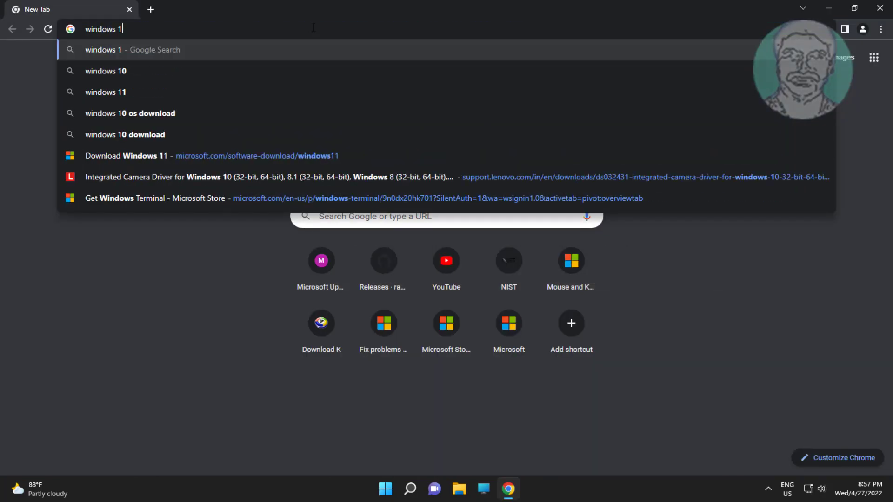
{"action": "type", "text": "1 download"}
{"action": "key", "text": "Return"}
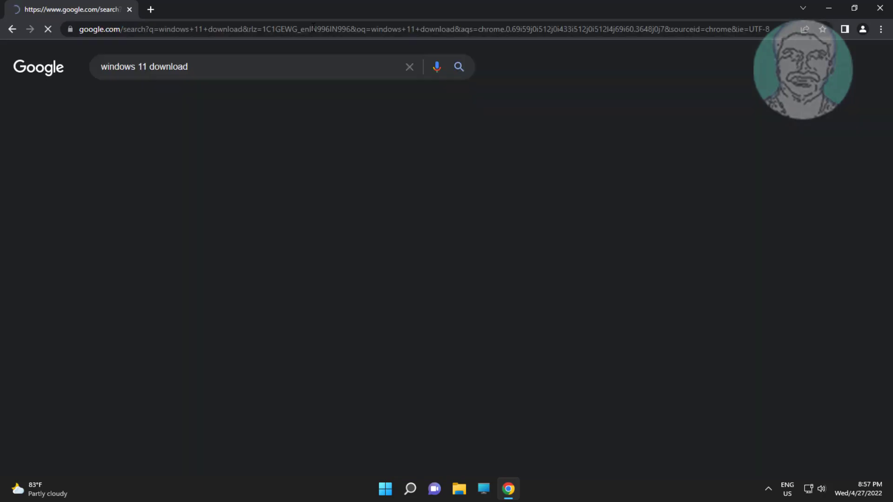
{"action": "left_click", "coordinate": [216, 165]}
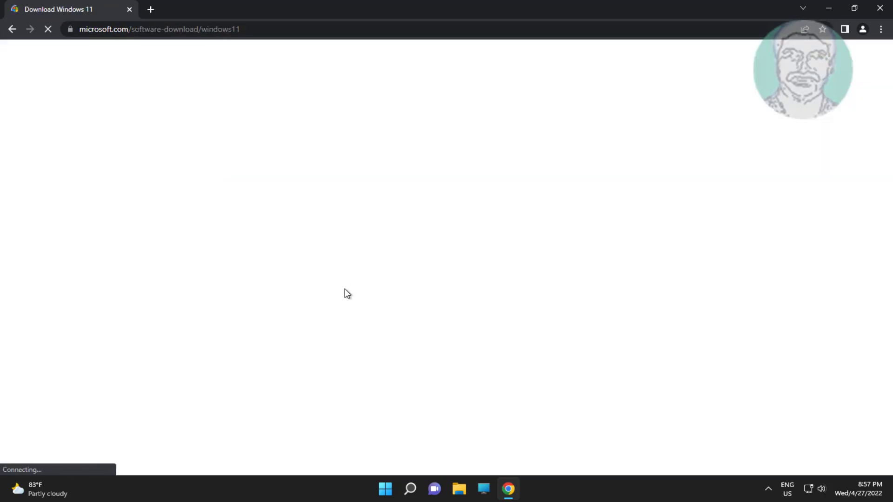
- Download the Windows 11 media creation tool, launch it, and minimize Chrome
{"action": "scroll", "coordinate": [345, 293], "scroll_direction": "down", "scroll_amount": 3}
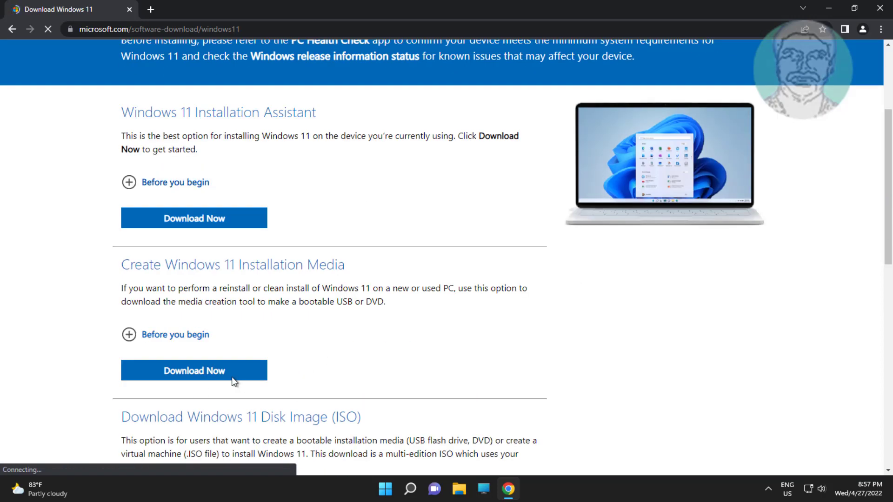
{"action": "left_click", "coordinate": [231, 376]}
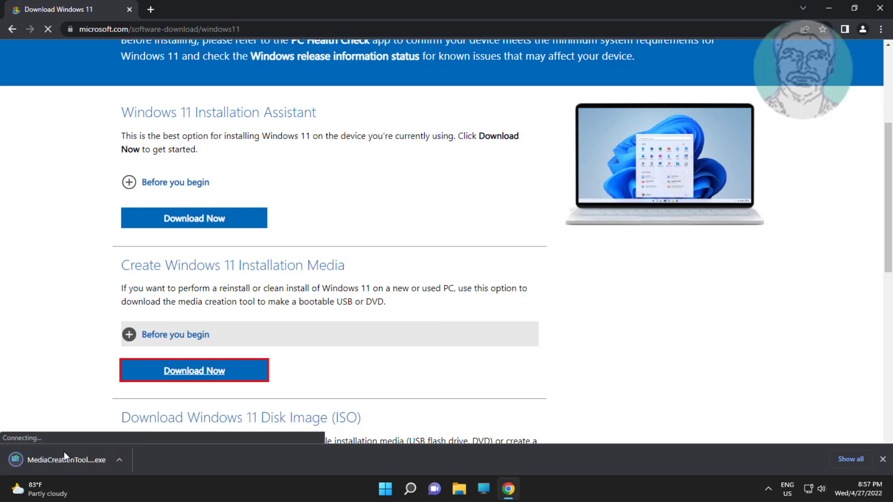
{"action": "left_click", "coordinate": [78, 465]}
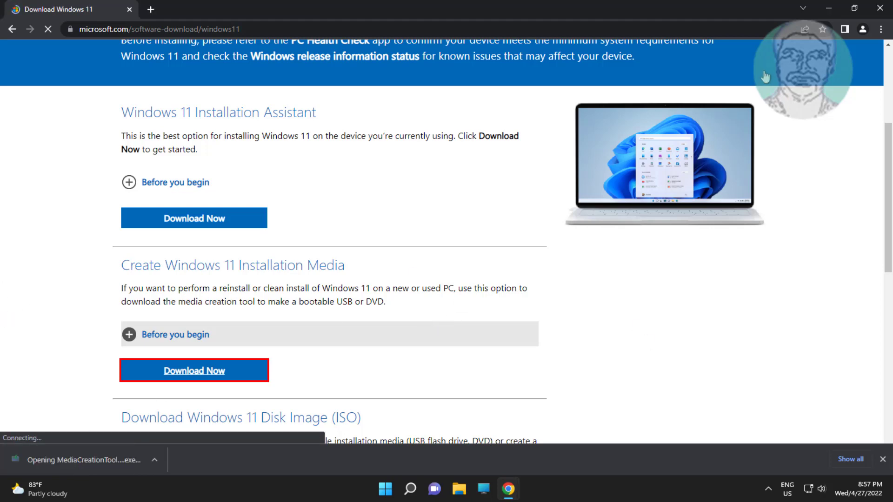
{"action": "left_click", "coordinate": [828, 11]}
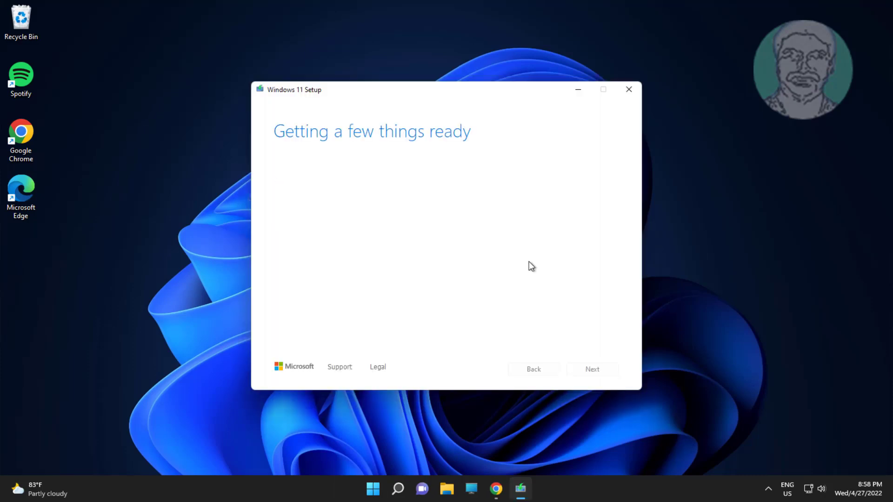
- Accept the license, keep the recommended language and edition, and download Windows 11 as an ISO file
{"action": "left_click", "coordinate": [608, 372]}
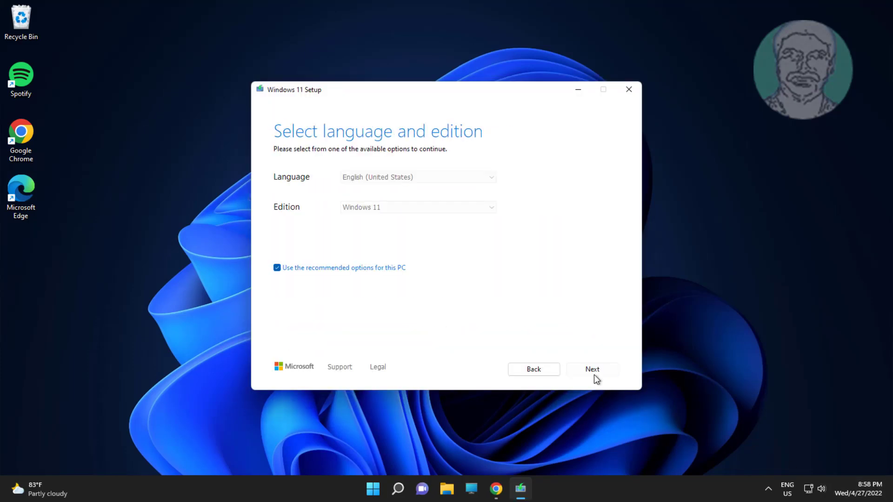
{"action": "left_click", "coordinate": [594, 375]}
{"action": "left_click", "coordinate": [275, 207]}
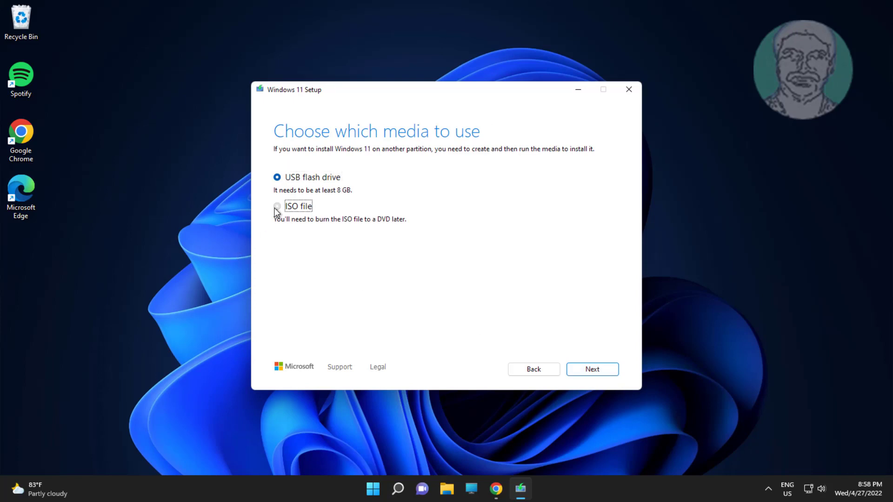
{"action": "left_click", "coordinate": [587, 368]}
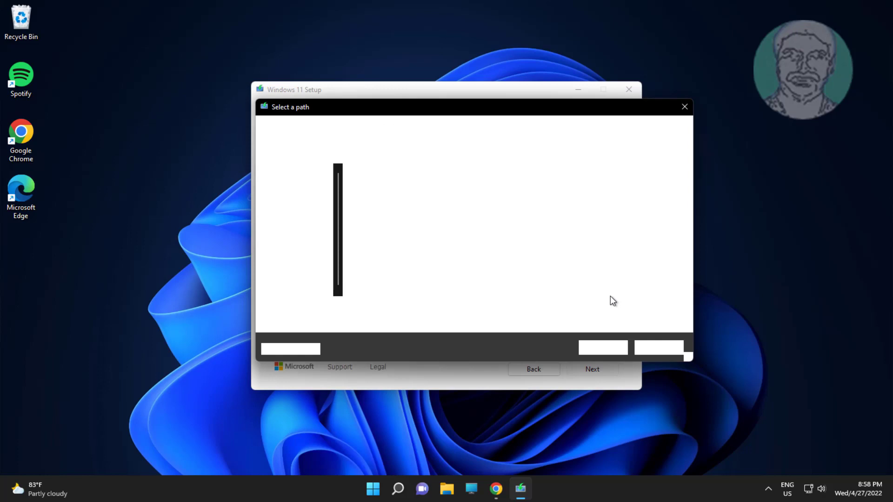
{"action": "key", "text": "Return"}
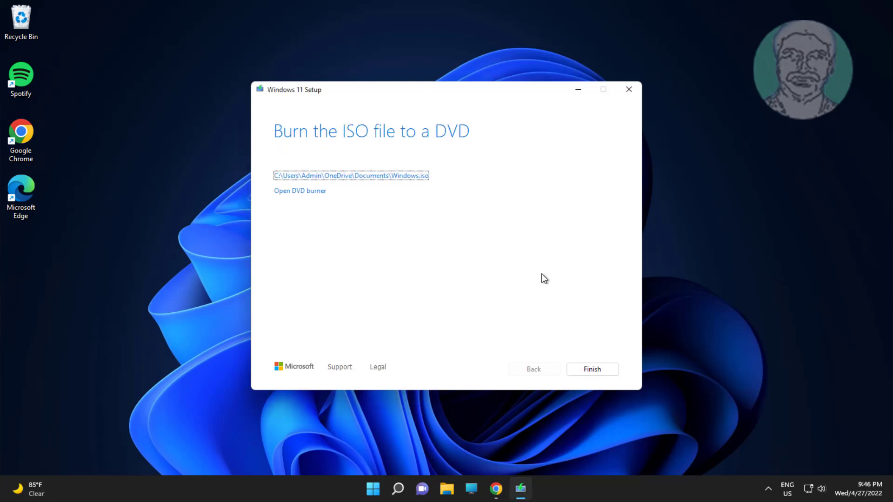
{"action": "left_click", "coordinate": [591, 369]}
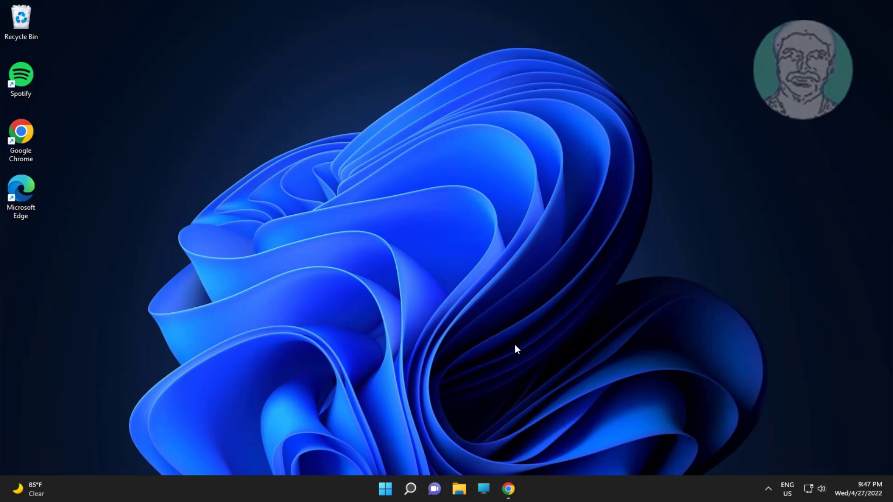
- Mount the new Windows.iso from Documents, sorted by date modified, and run its setup.exe
{"action": "left_click", "coordinate": [468, 490]}
{"action": "left_click", "coordinate": [434, 192]}
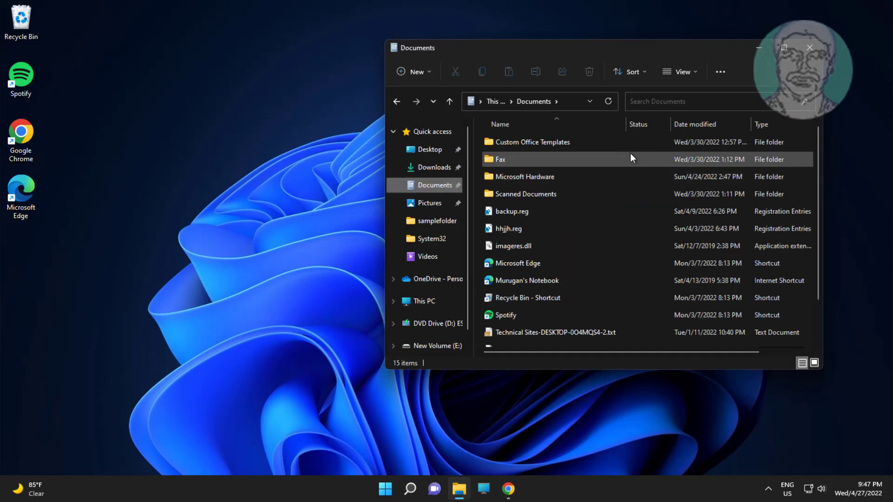
{"action": "left_click", "coordinate": [711, 123]}
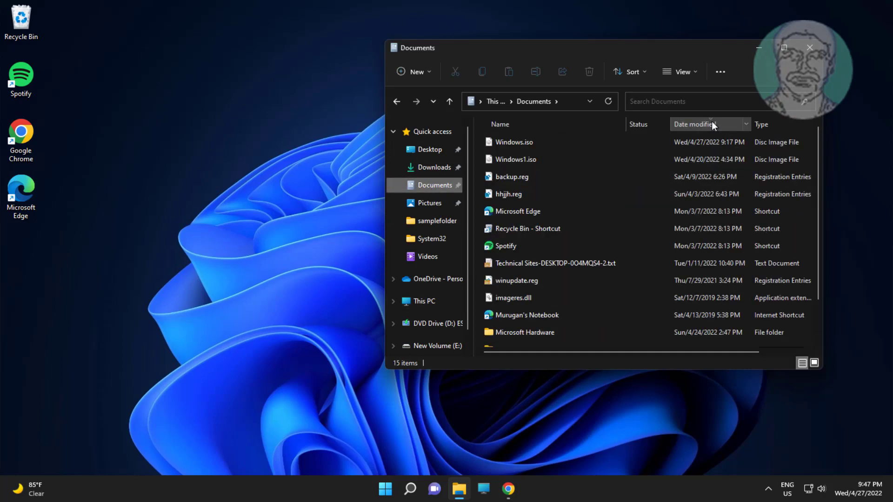
{"action": "left_click", "coordinate": [527, 144]}
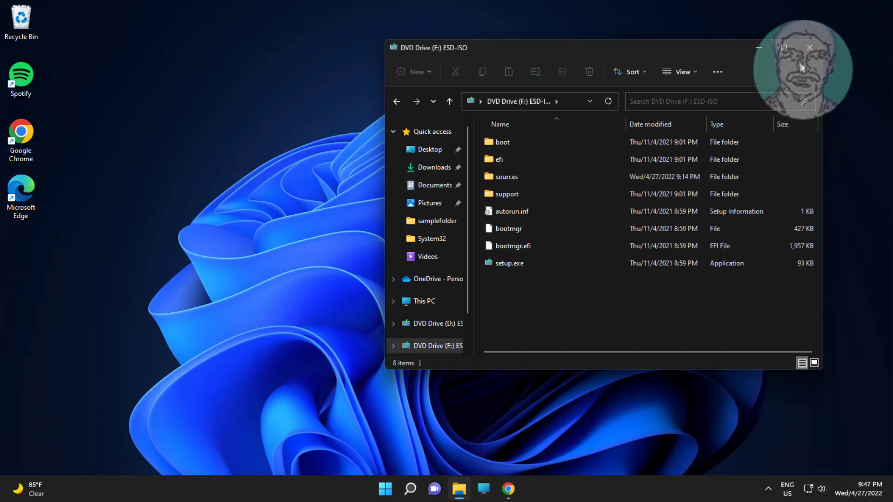
{"action": "left_click", "coordinate": [520, 267]}
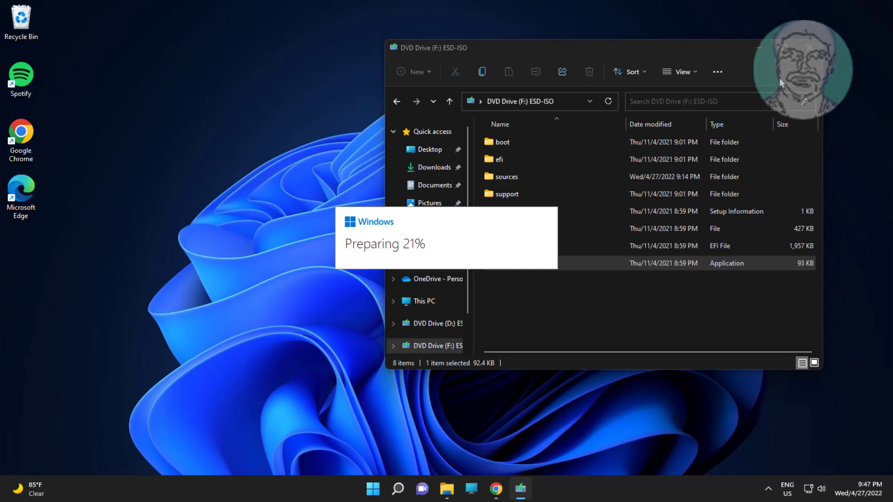
- Close the DVD drive window, continue past the update notice, and accept the Windows 11 license terms
{"action": "left_click", "coordinate": [814, 53]}
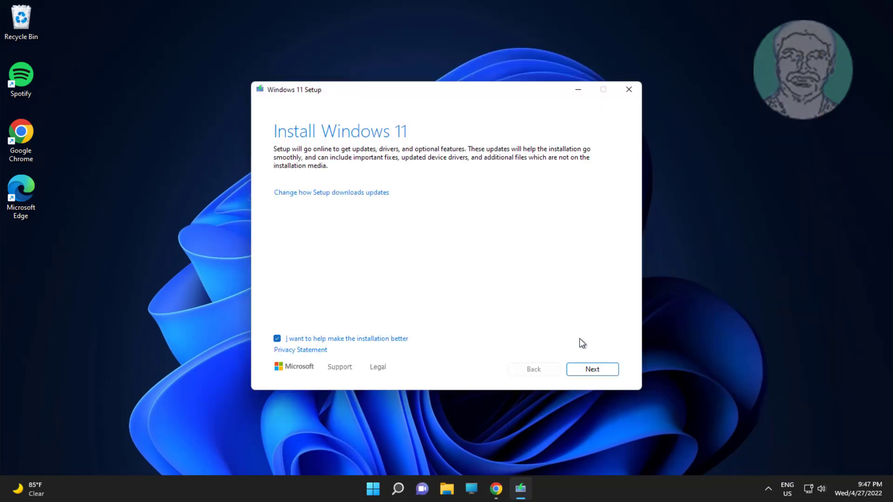
{"action": "left_click", "coordinate": [607, 369]}
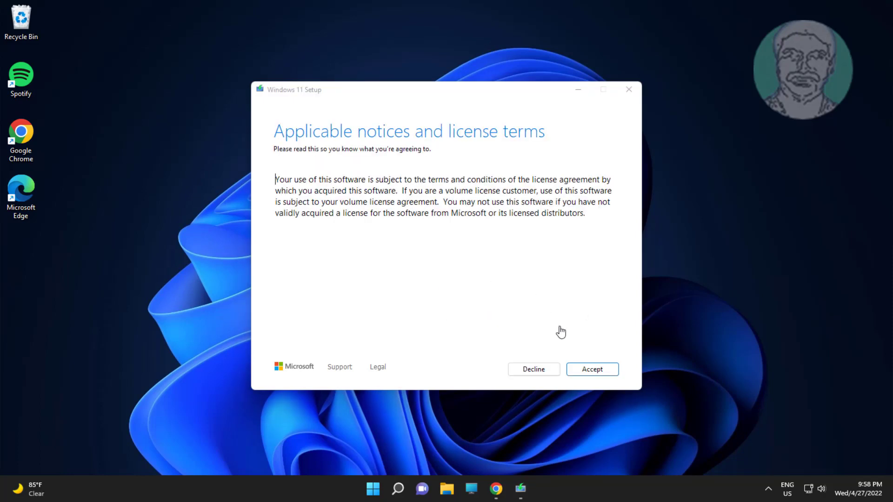
{"action": "left_click", "coordinate": [602, 367]}
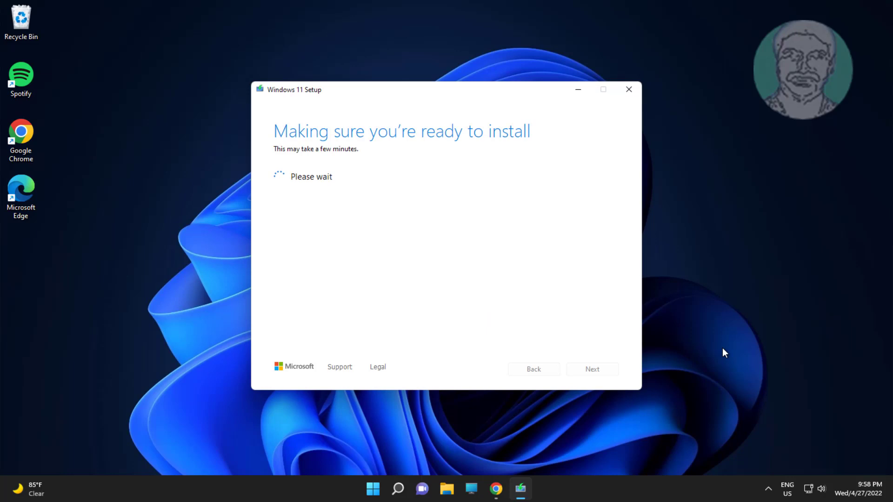